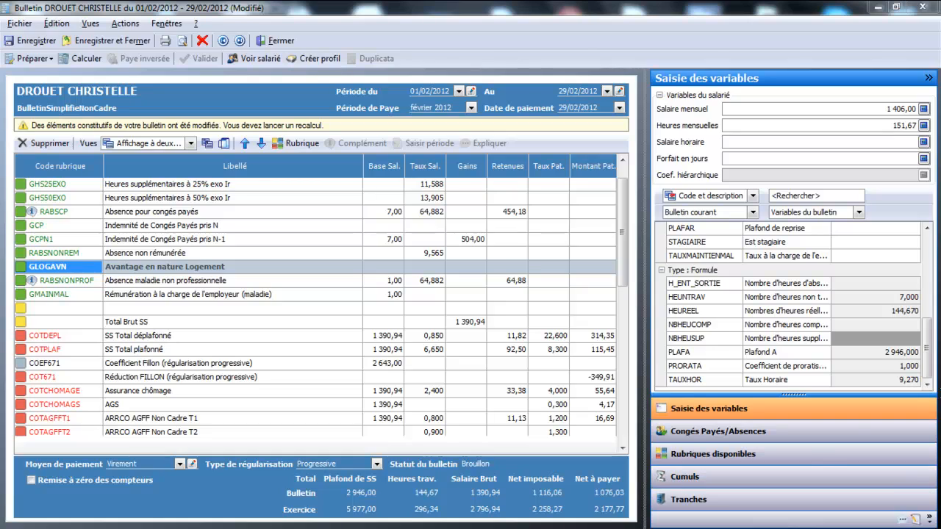
Add the GINDSSNETTE (Indemnités journalières nettes) item from the available items to the payslip.
left_click(788, 455)
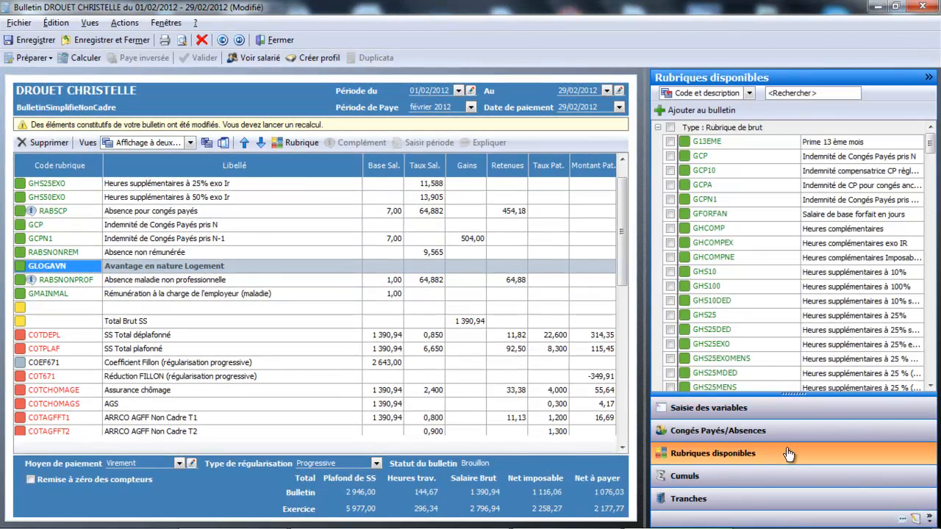
left_click_drag(931, 145, 932, 359)
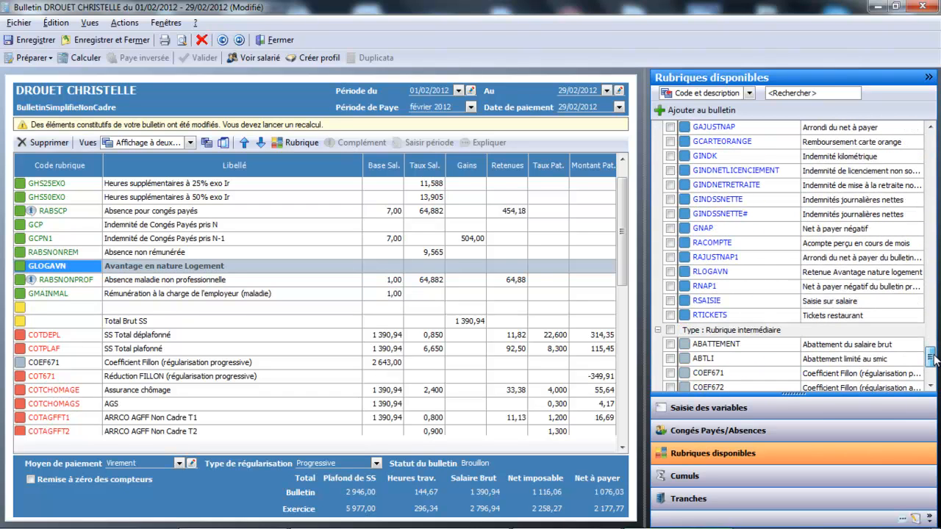
left_click(667, 198)
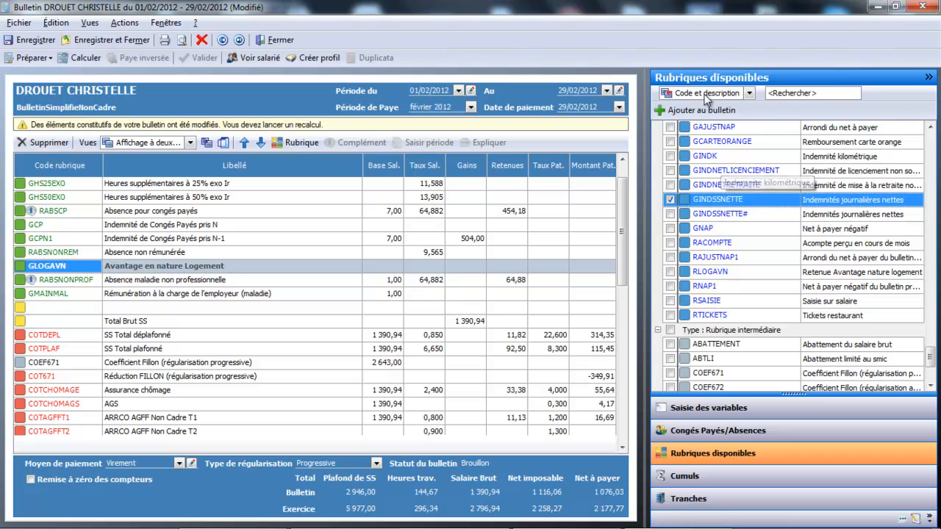
left_click(697, 110)
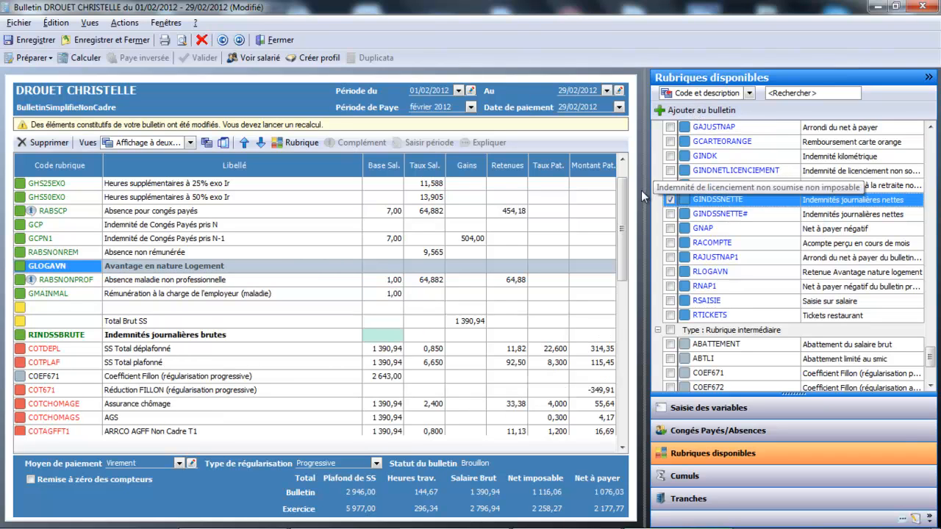
Move the GINDSSNETTE line up in the payslip, between RACOMPTE and RNAP1.
left_click_drag(623, 203, 611, 357)
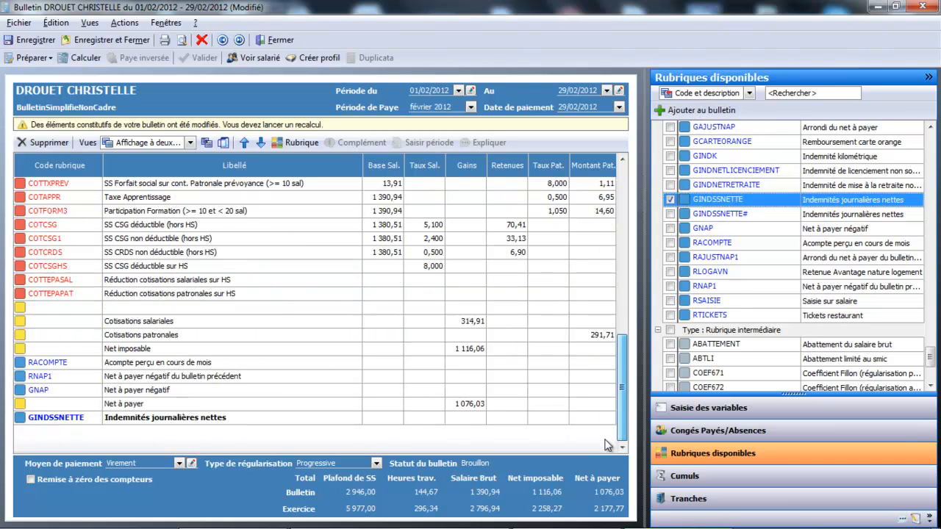
left_click(44, 418)
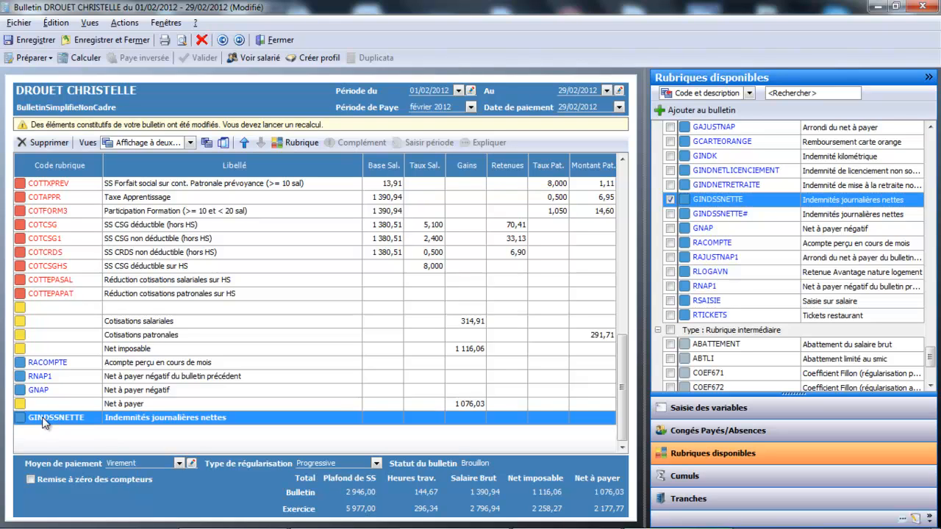
left_click_drag(44, 421, 42, 383)
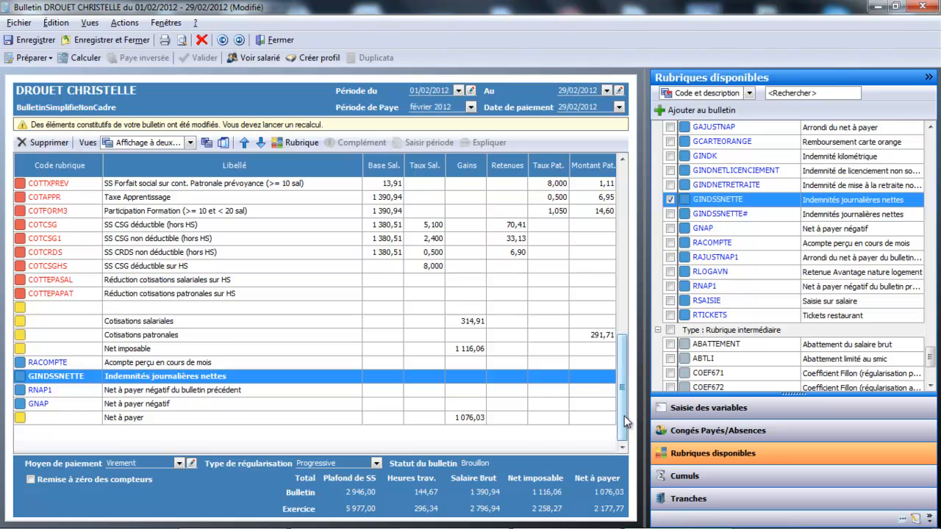
Locate RINDSSBRUTE in the available items and move its payslip line into the gross section, between GCP and GCPN1.
left_click_drag(626, 421, 625, 269)
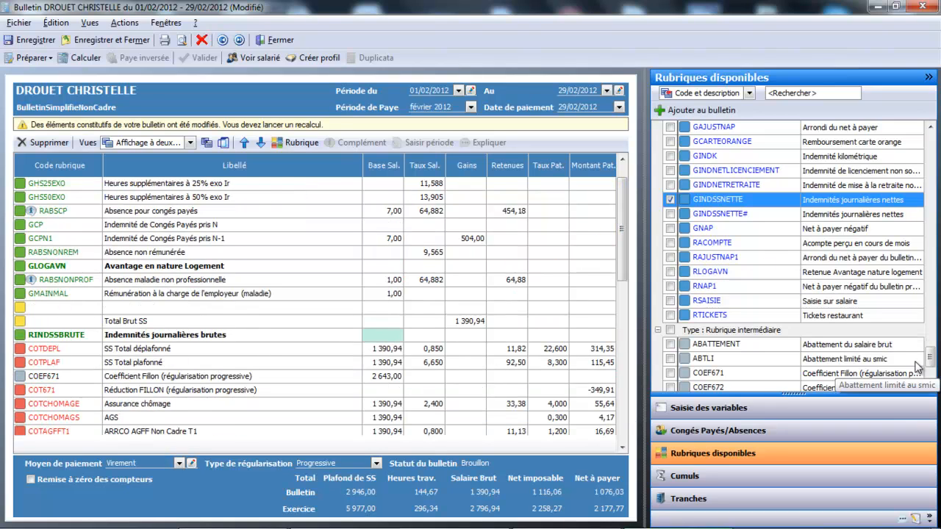
left_click_drag(930, 357, 931, 220)
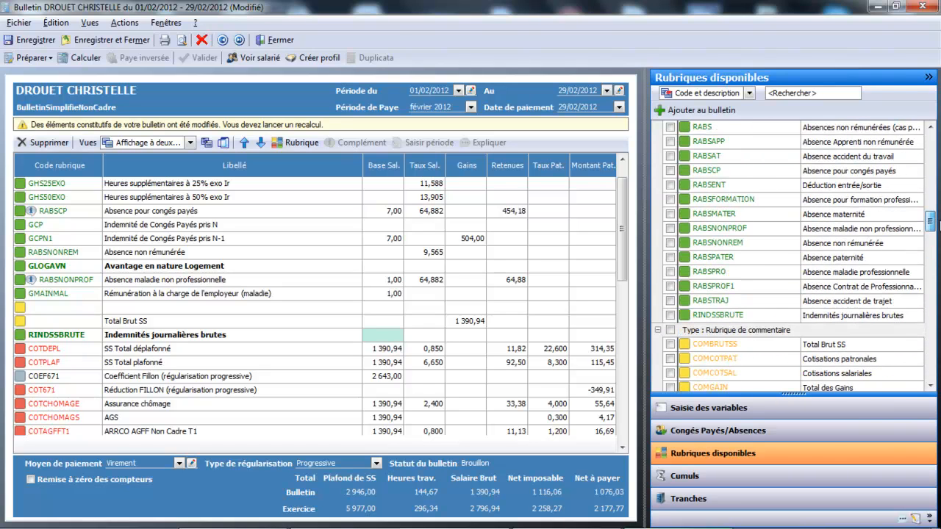
left_click(670, 316)
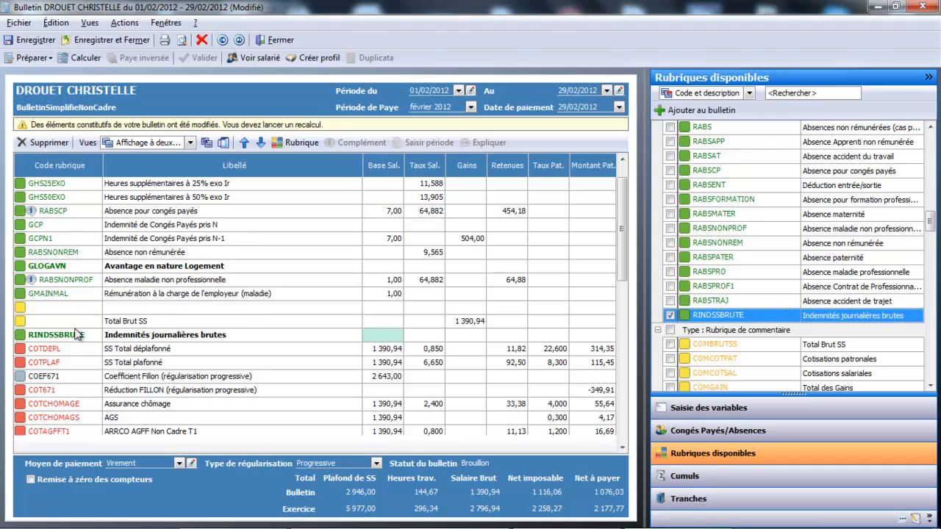
left_click(46, 336)
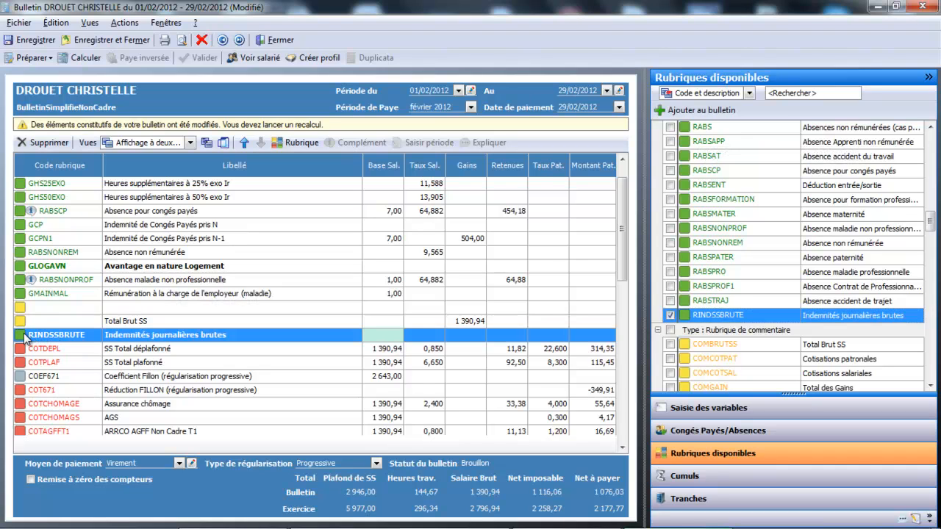
left_click_drag(26, 336, 44, 252)
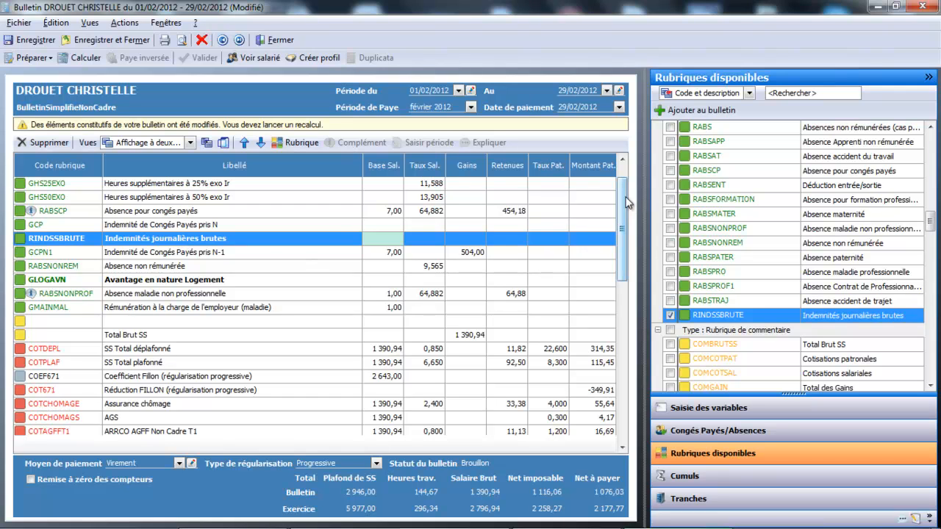
Set the INDEMNSECU payslip variable (social security allowance amount) to 100 for the GINDSSNETTE item.
left_click_drag(623, 206, 619, 347)
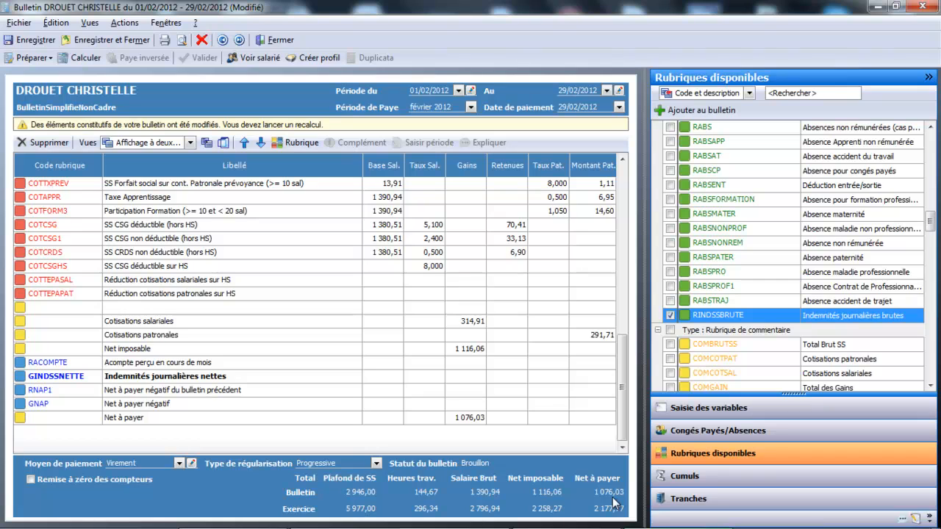
left_click(307, 376)
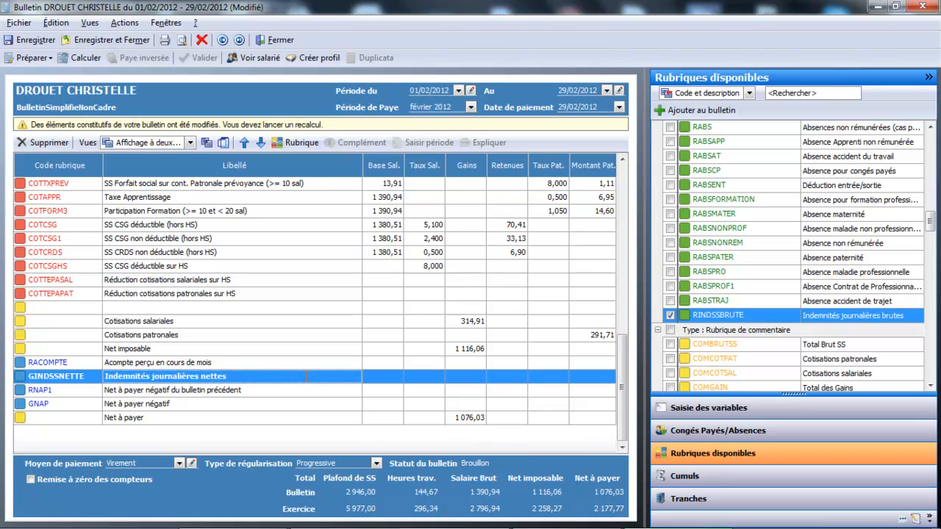
left_click(702, 409)
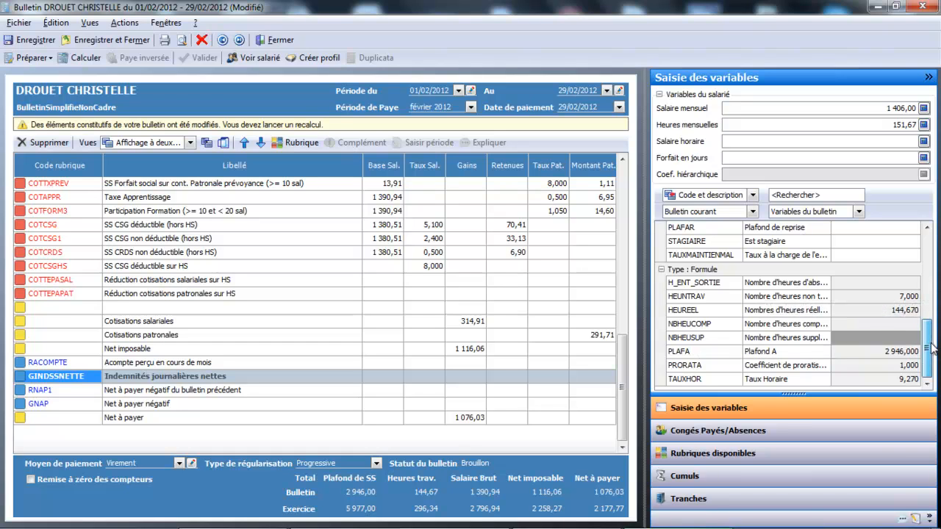
mouse_move(928, 345)
left_mouse_down()
mouse_move(939, 270)
mouse_move(936, 356)
left_mouse_up()
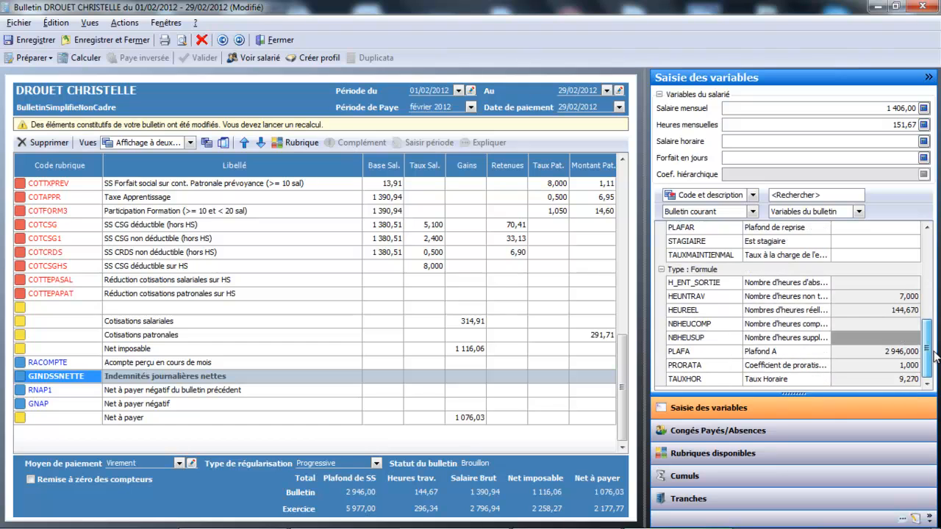
left_click(375, 376)
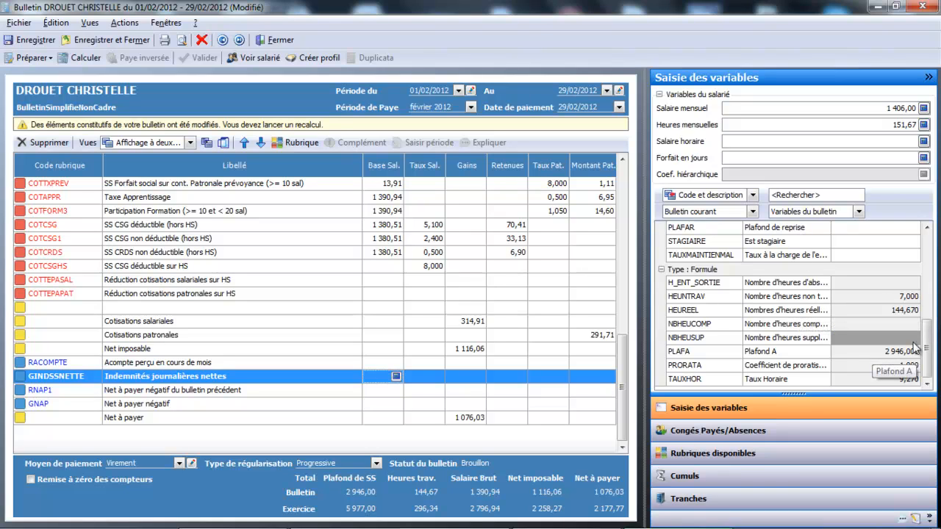
left_click_drag(929, 356, 933, 323)
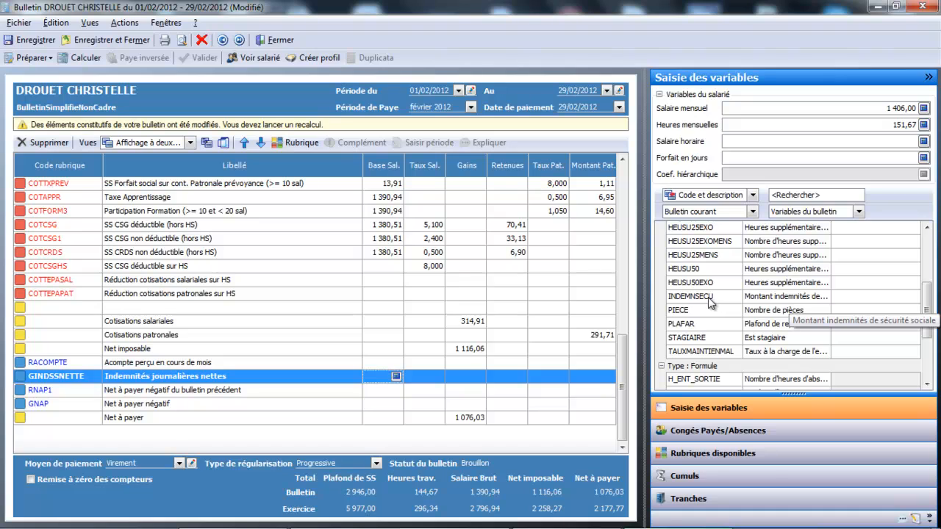
left_click(871, 301)
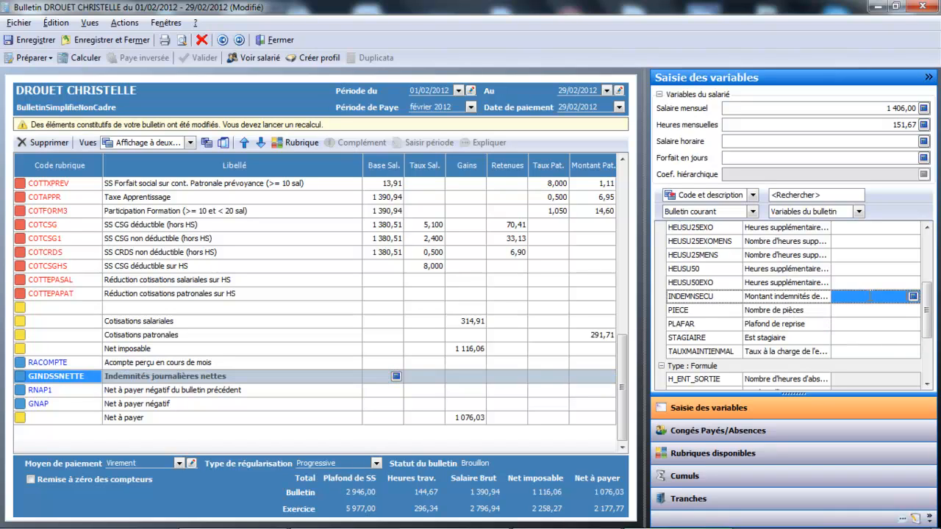
type("100")
key("Return")
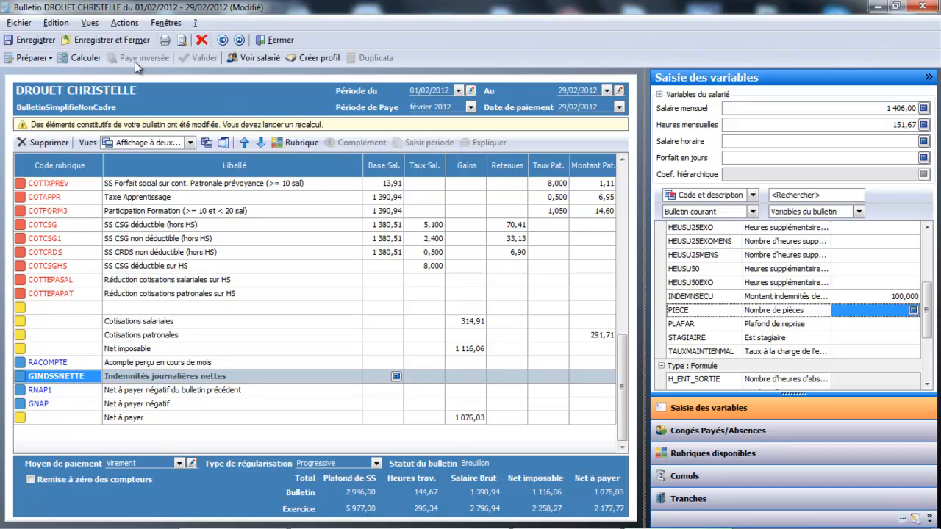
Recalculate the payslip and save it.
left_click(82, 58)
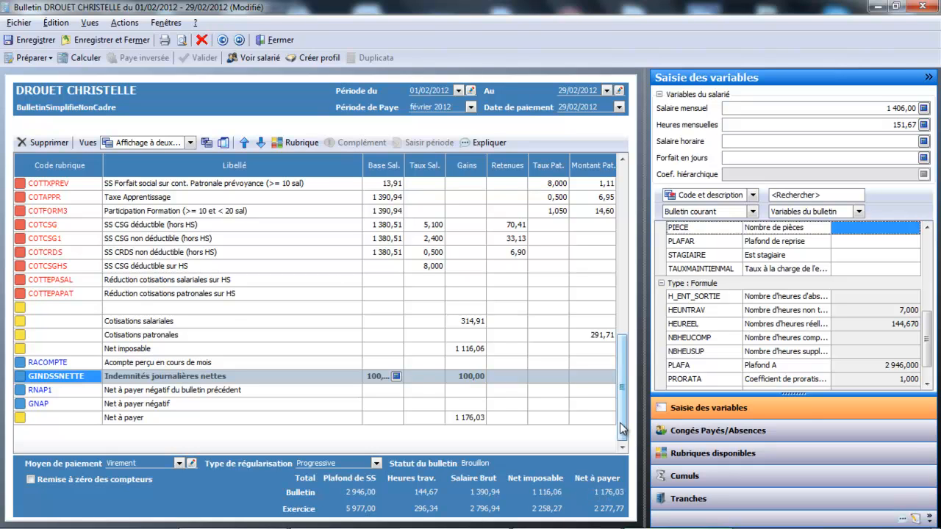
left_click_drag(623, 429, 623, 234)
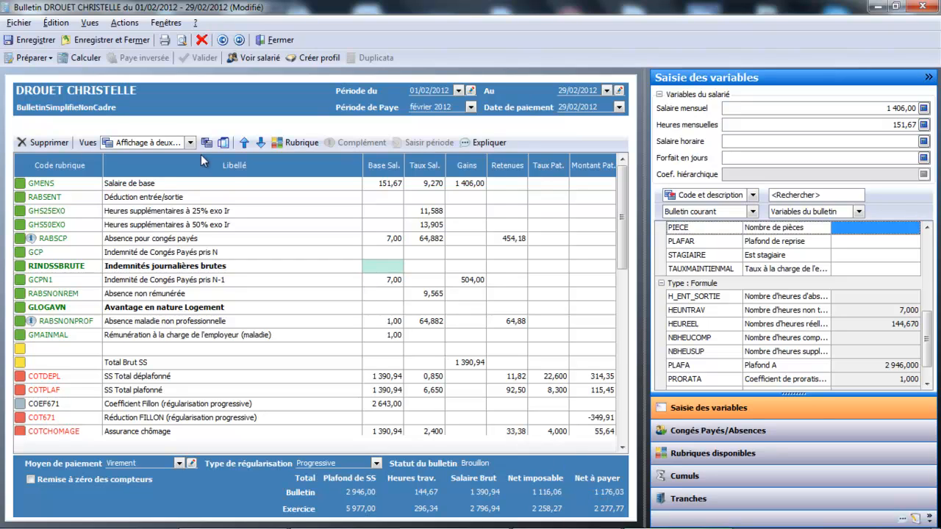
left_click(36, 41)
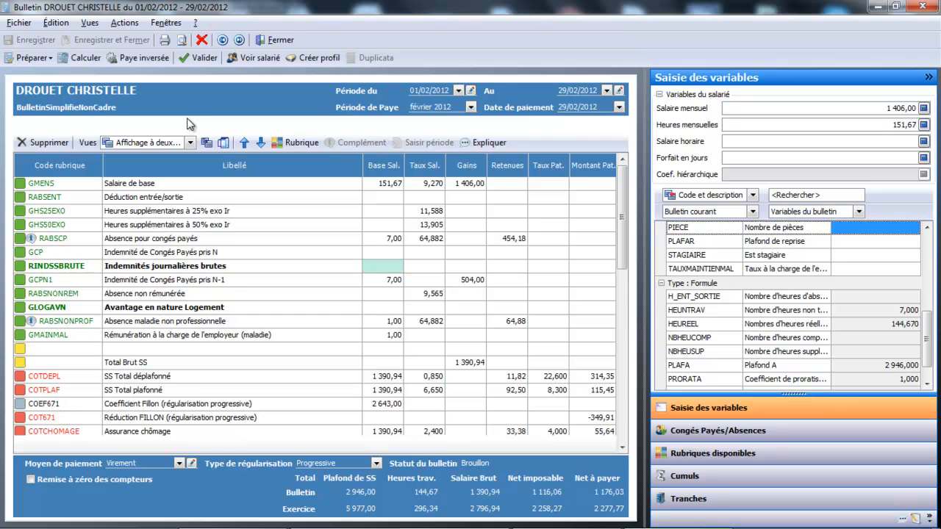
Run a reverse pay calculation for a desired net of 1076,03 on the RINDSSBRUTE base salariale and transfer the result to the payslip.
left_click(141, 65)
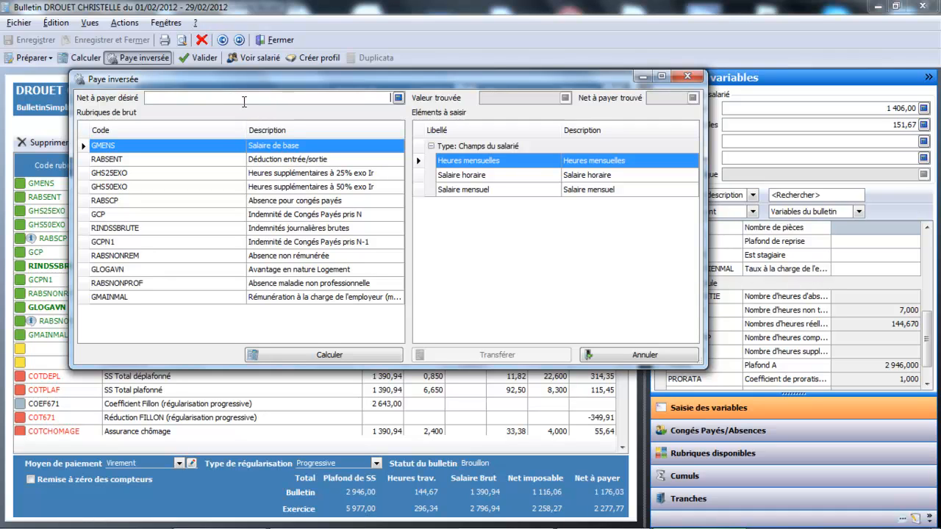
type("1076,03")
left_click(190, 230)
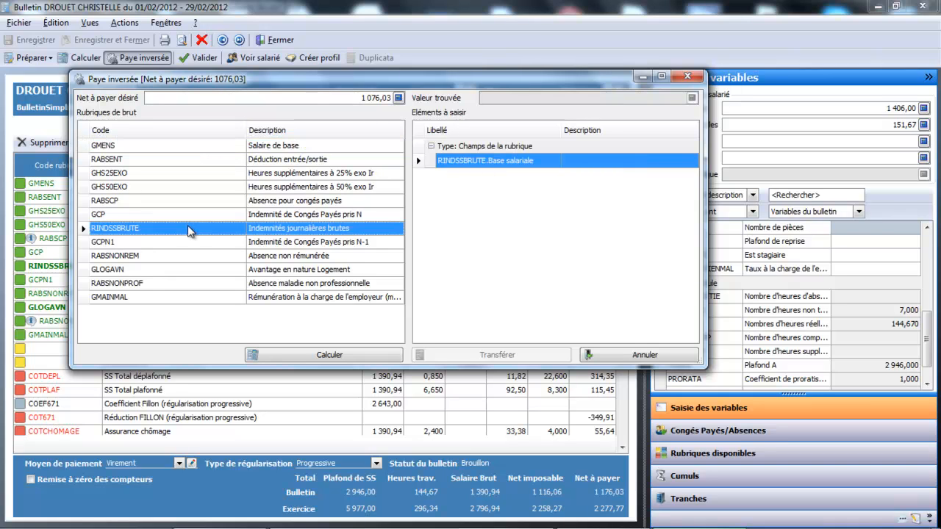
left_click(340, 356)
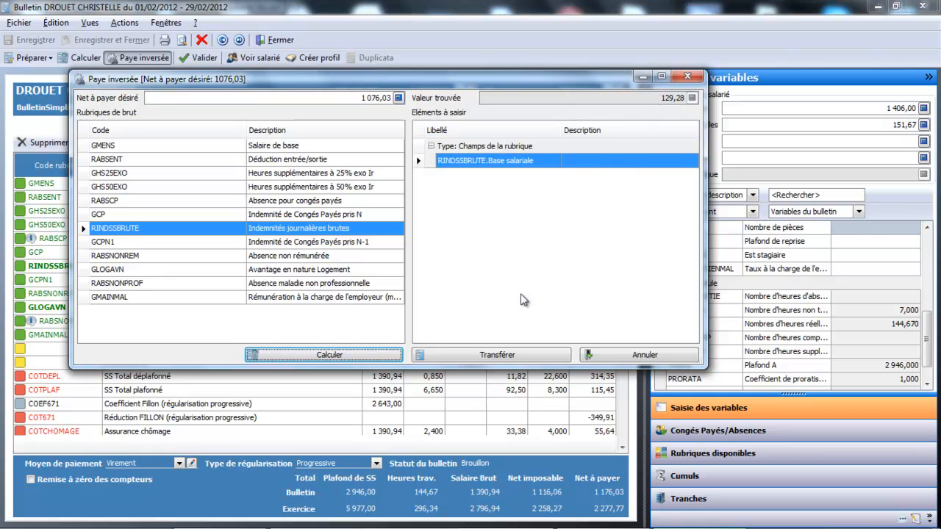
left_click(506, 358)
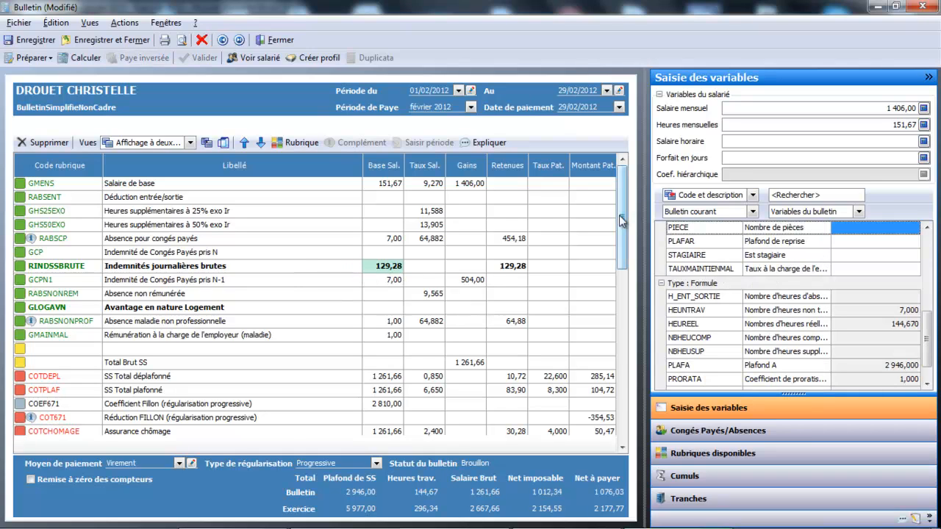
left_click_drag(623, 212, 614, 291)
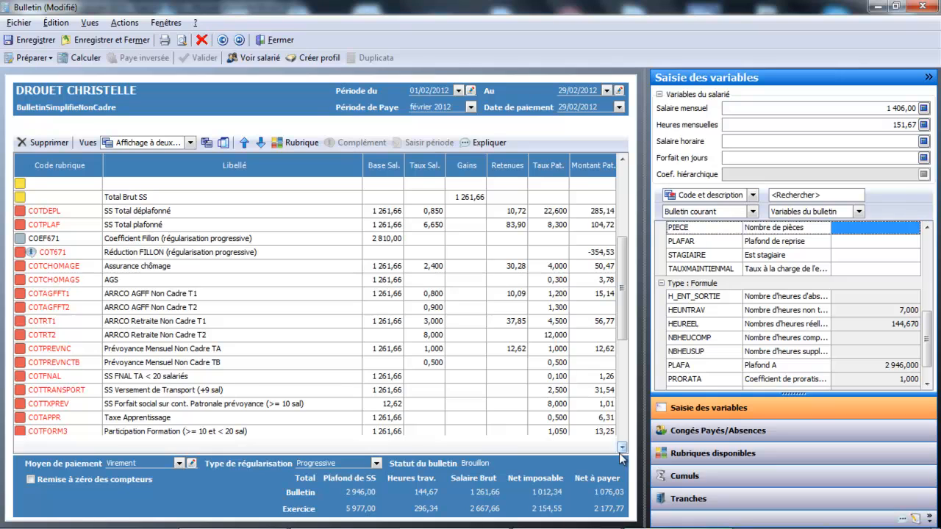
left_click_drag(625, 310, 615, 392)
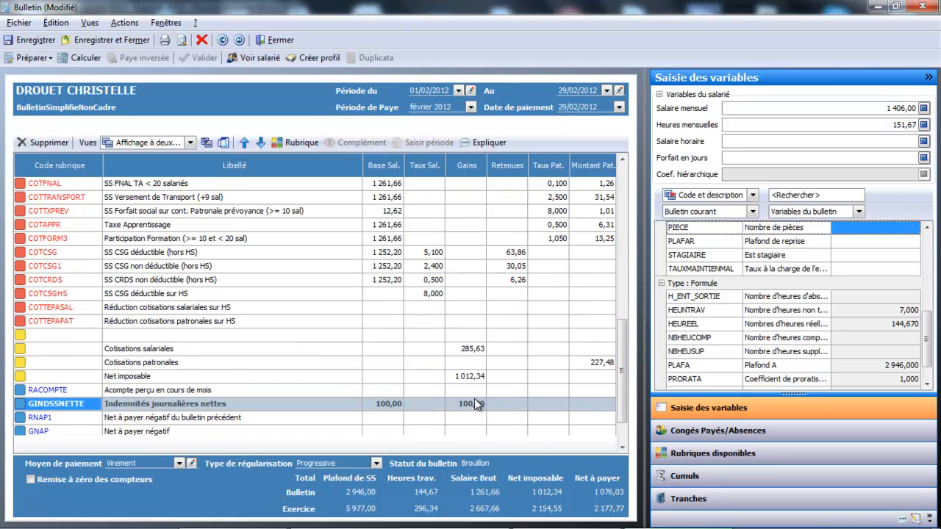